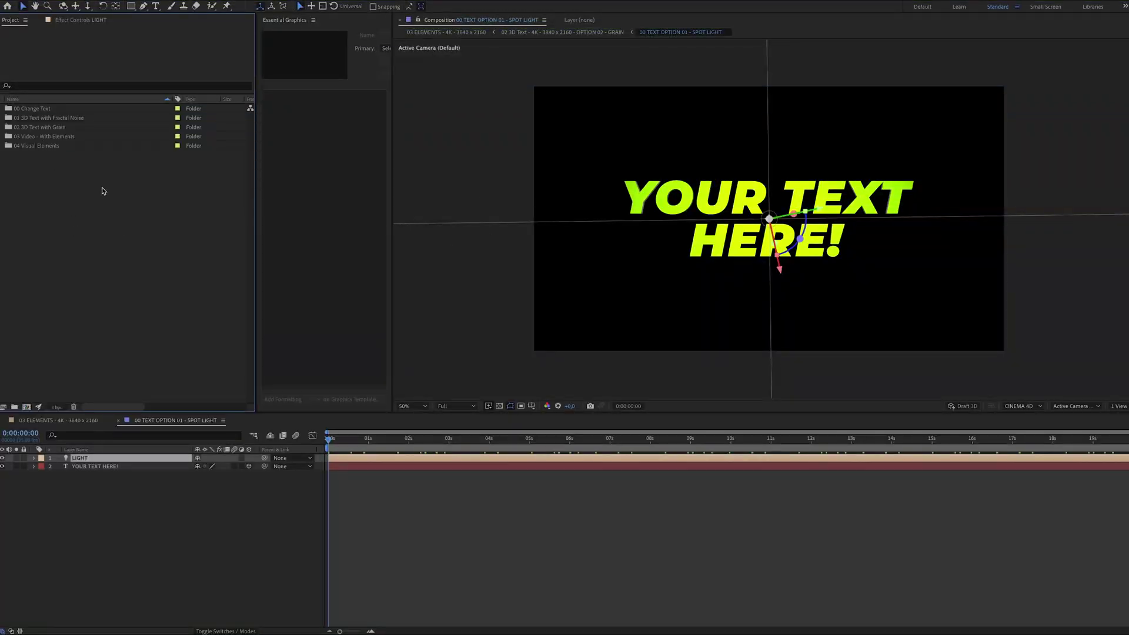
Inspect the 00 through 04 template folders in the Project panel one by one
click(30, 110)
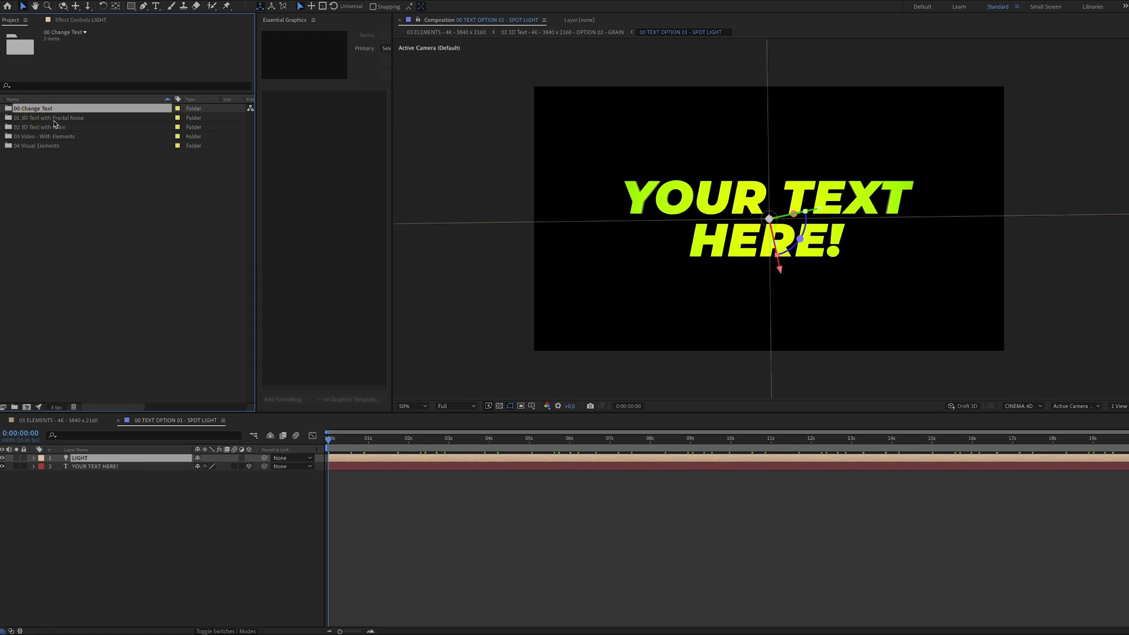
click(36, 120)
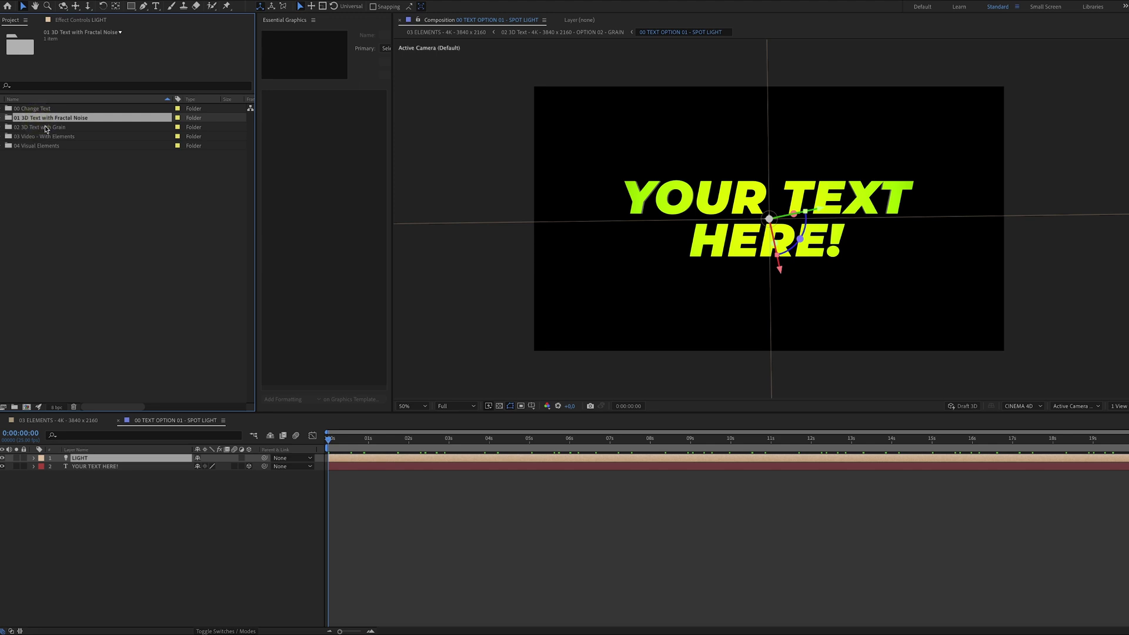
click(45, 128)
click(45, 136)
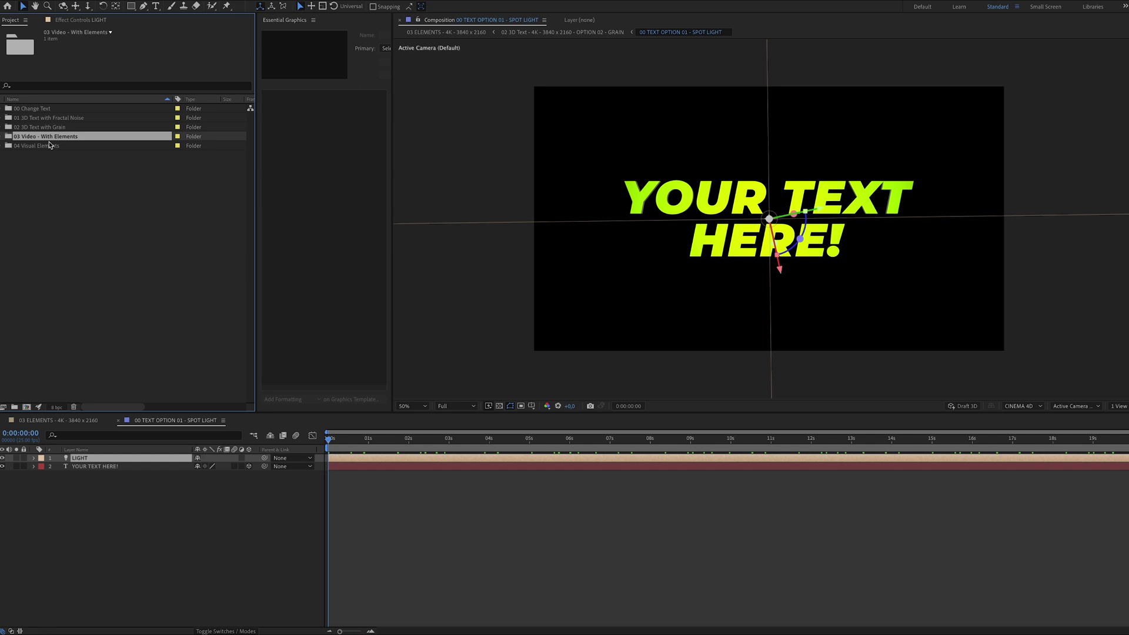
click(50, 145)
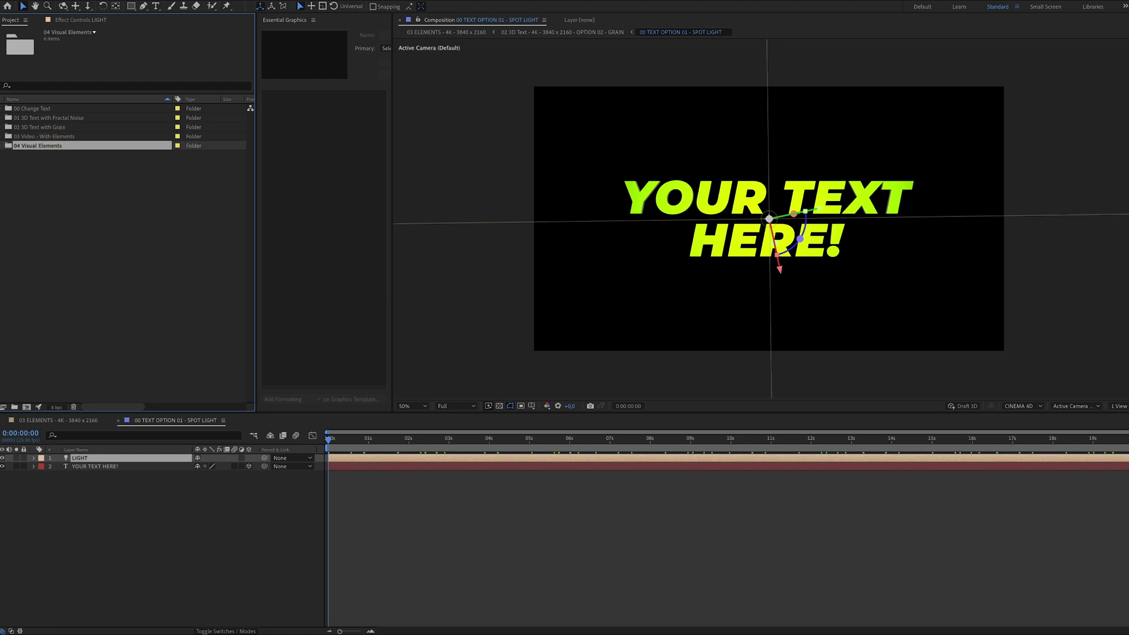
Expand 04 Visual Elements to view its six Filmdat_Element .eps files, then collapse it
click(2, 150)
drag(126, 231, 45, 156)
click(85, 218)
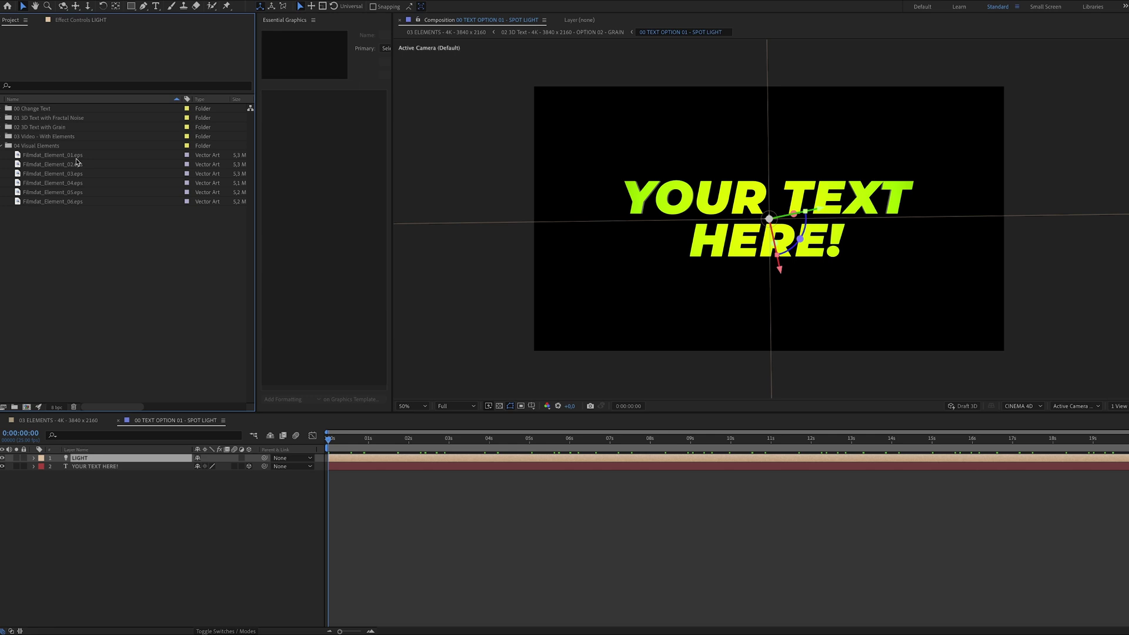
click(2, 146)
Open the 00 TEXT OPTION 01 - SPOT LIGHT composition and jump ahead to see the rotation
double_click(32, 108)
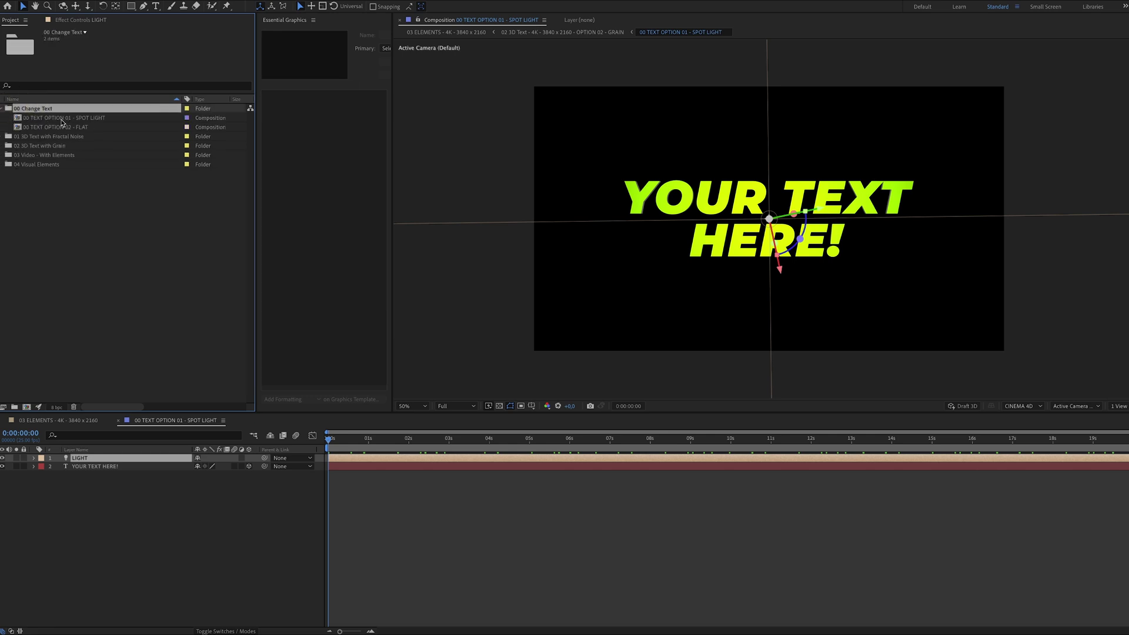
double_click(64, 117)
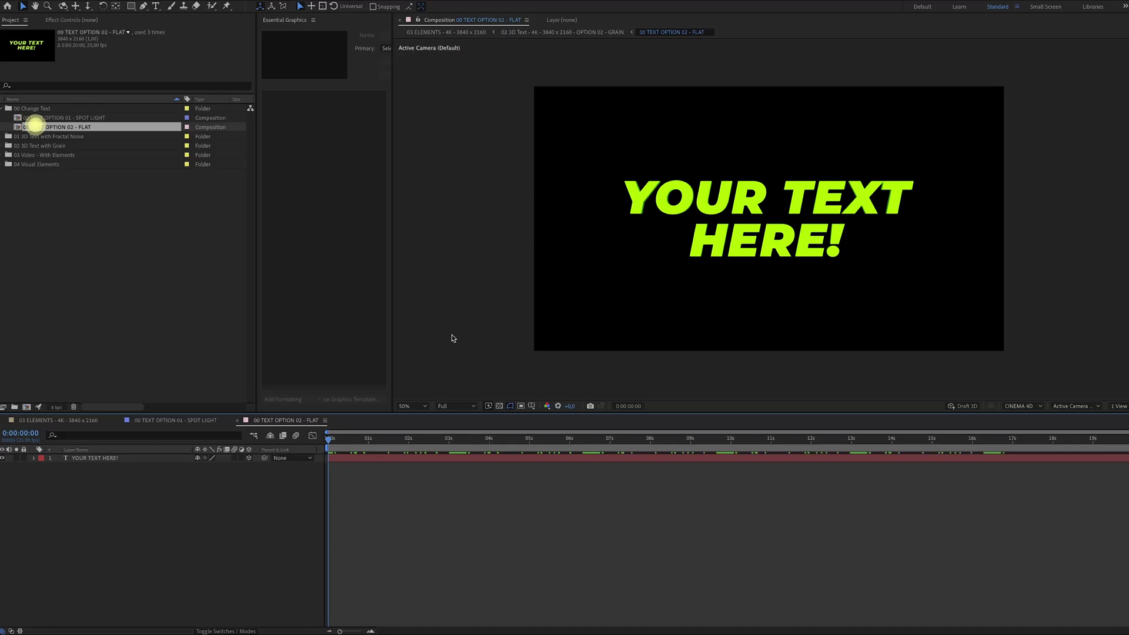
click(383, 440)
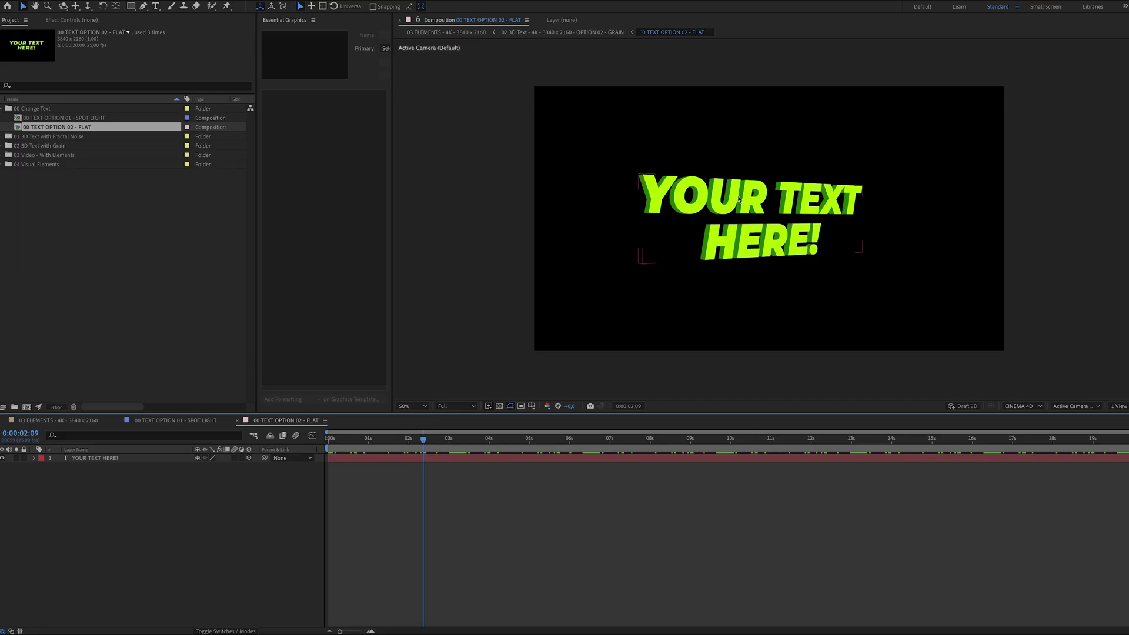
Change the title to 'CHANGE IT', then undo back to 'YOUR TEXT HERE!'
double_click(736, 200)
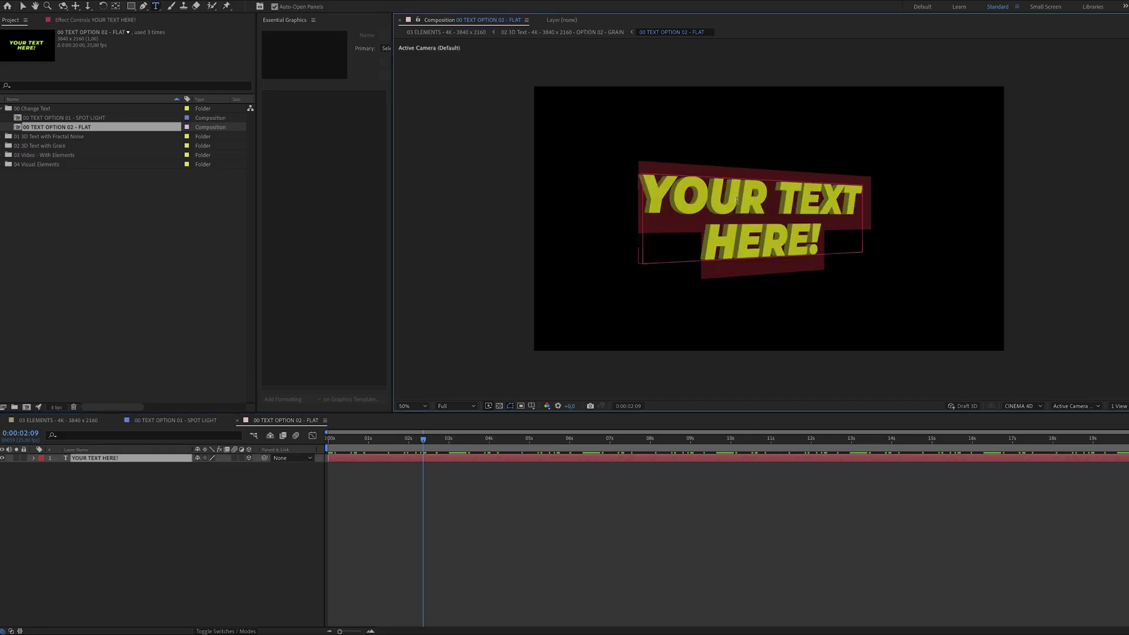
text(CHANGE IT)
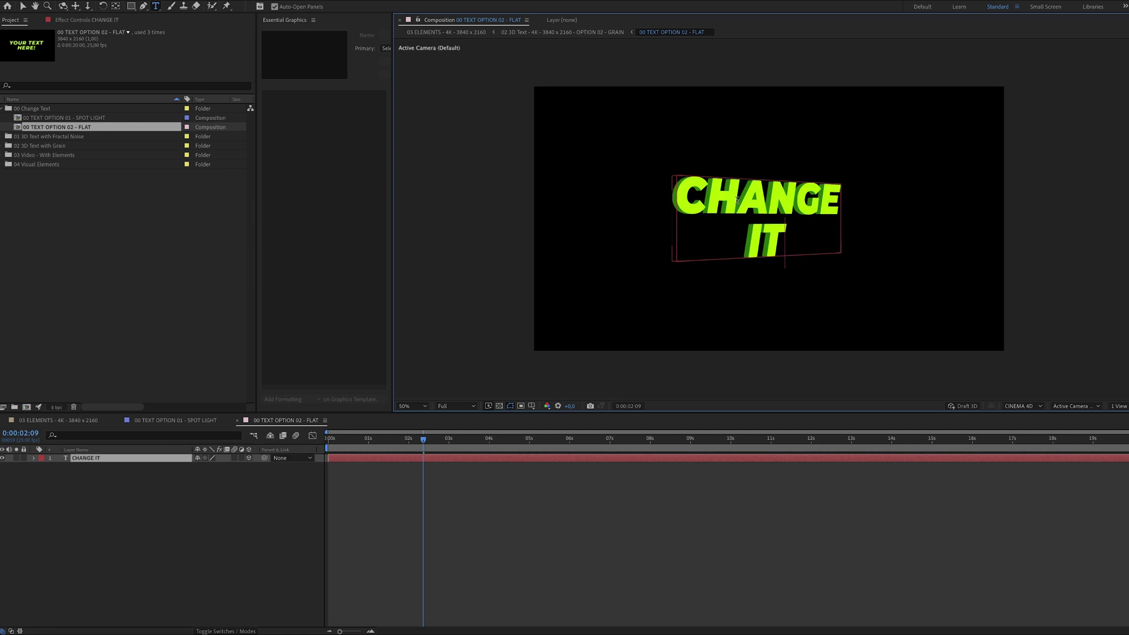
key(ctrl+z)
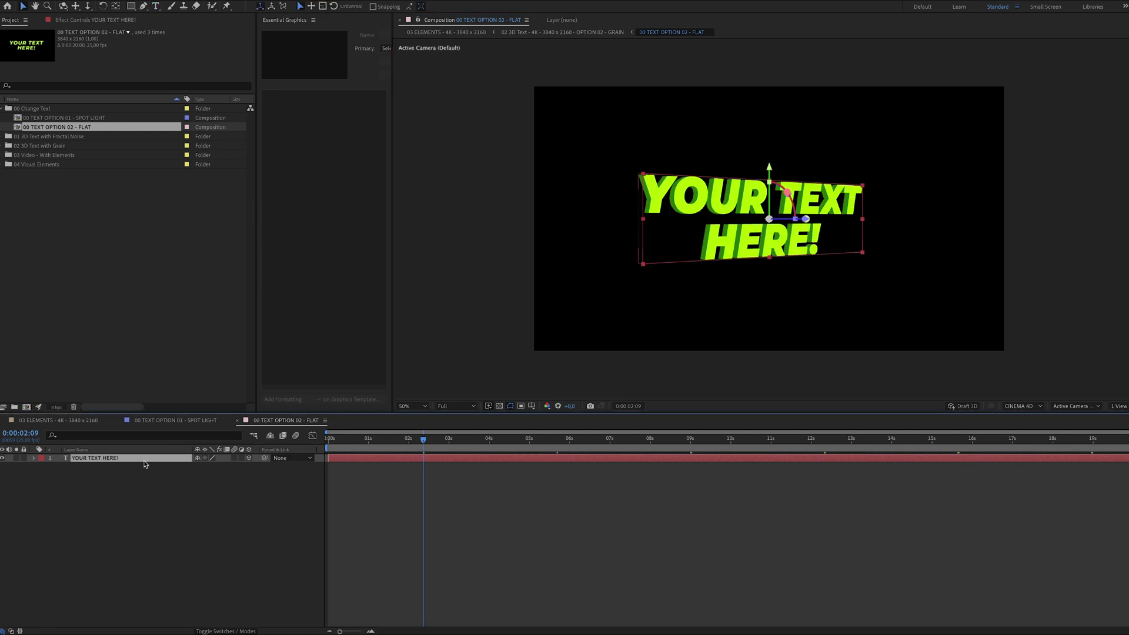
At 03:03, edit the text layer's Y Rotation expression to loopOut("cycle",0)
click(34, 459)
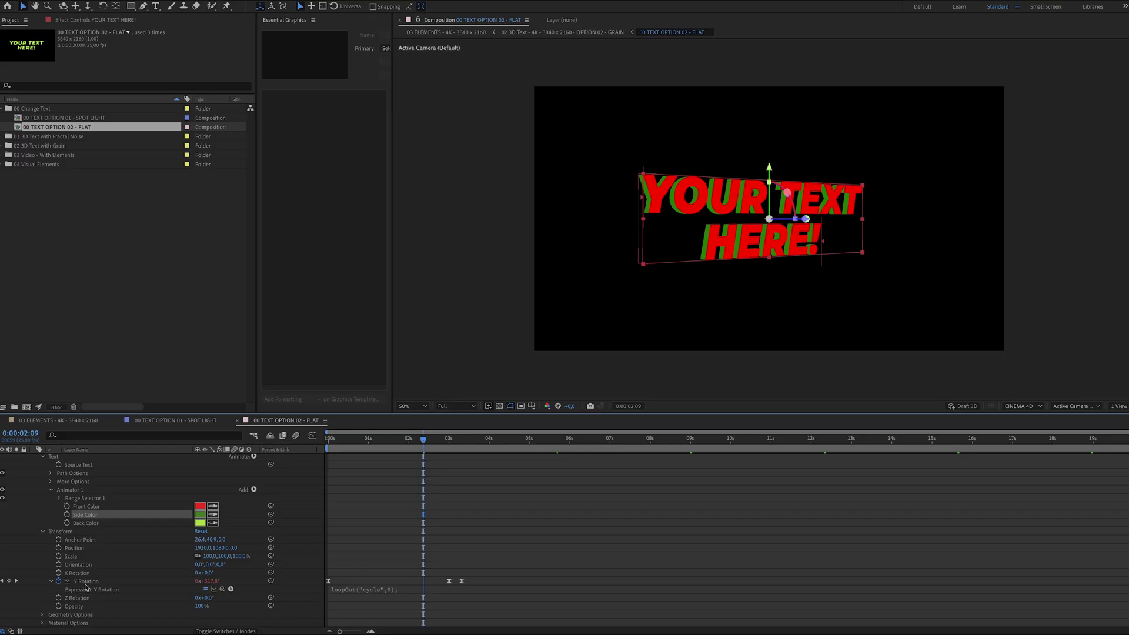
click(383, 564)
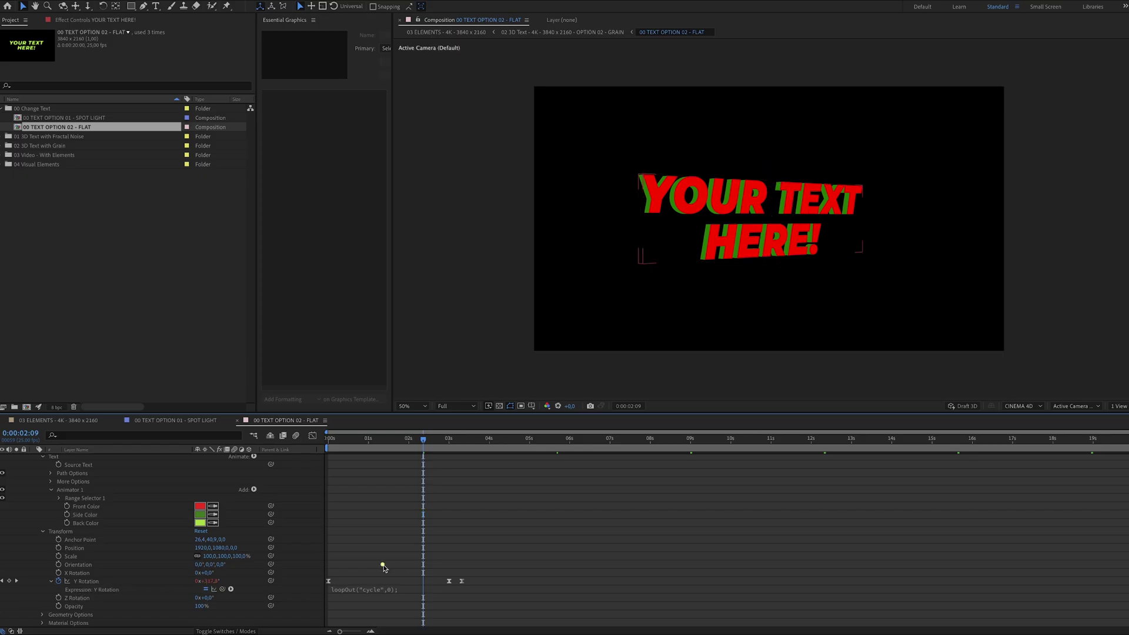
drag(369, 442, 454, 442)
click(386, 559)
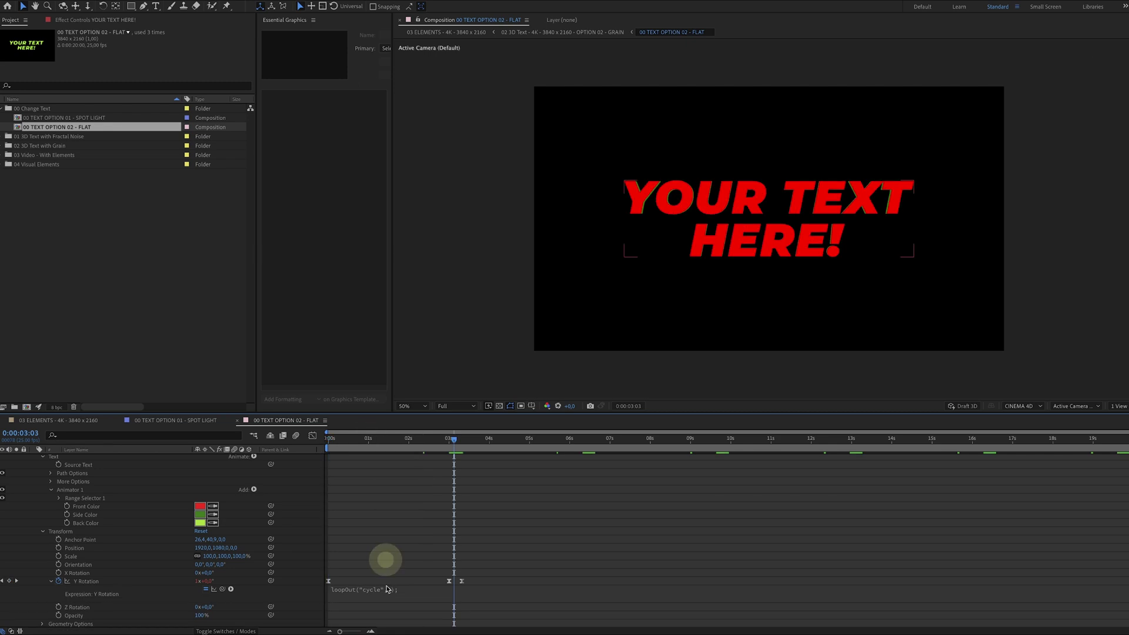
click(388, 589)
click(390, 588)
text(0)
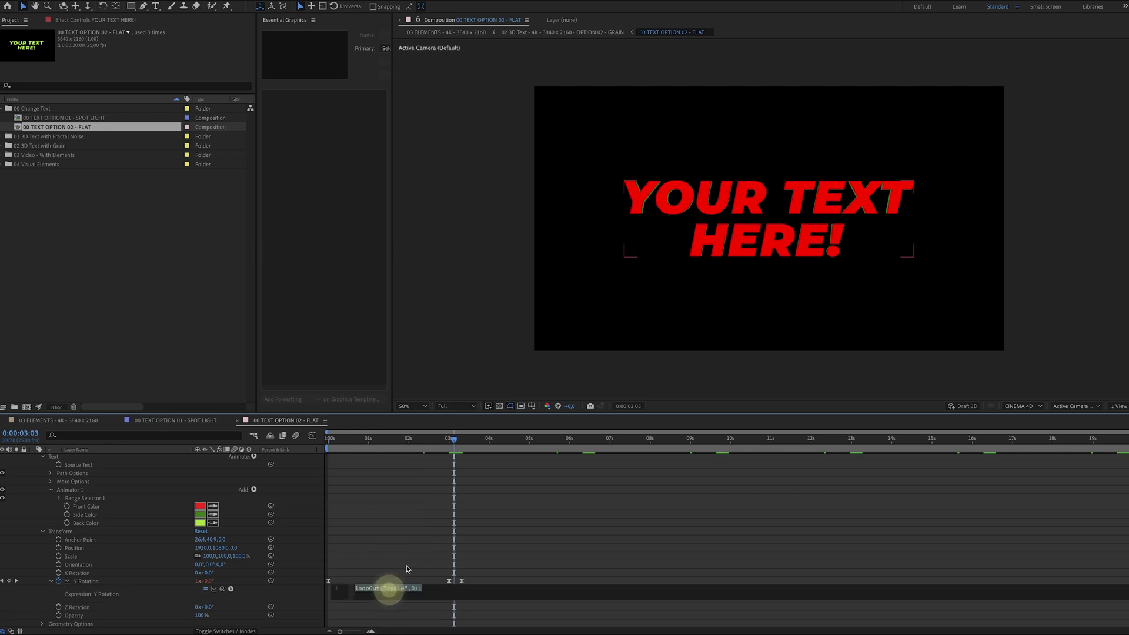
click(405, 565)
Preview at full quality and shift both Y Rotation keyframes later, checking at 04:22
drag(449, 440, 441, 443)
click(466, 535)
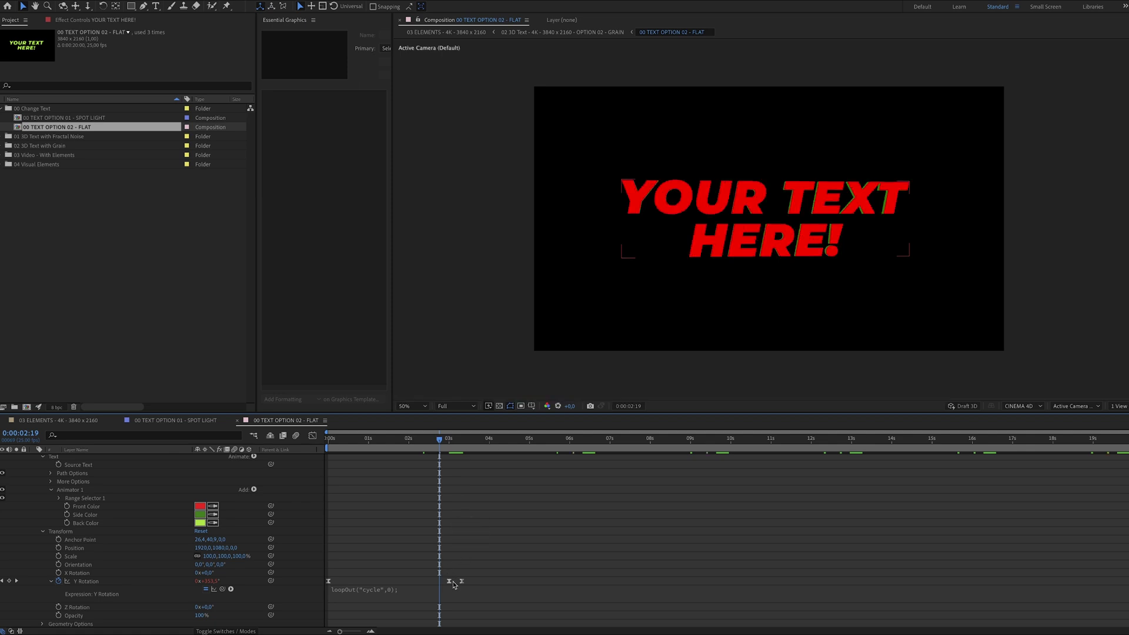
drag(462, 581, 507, 581)
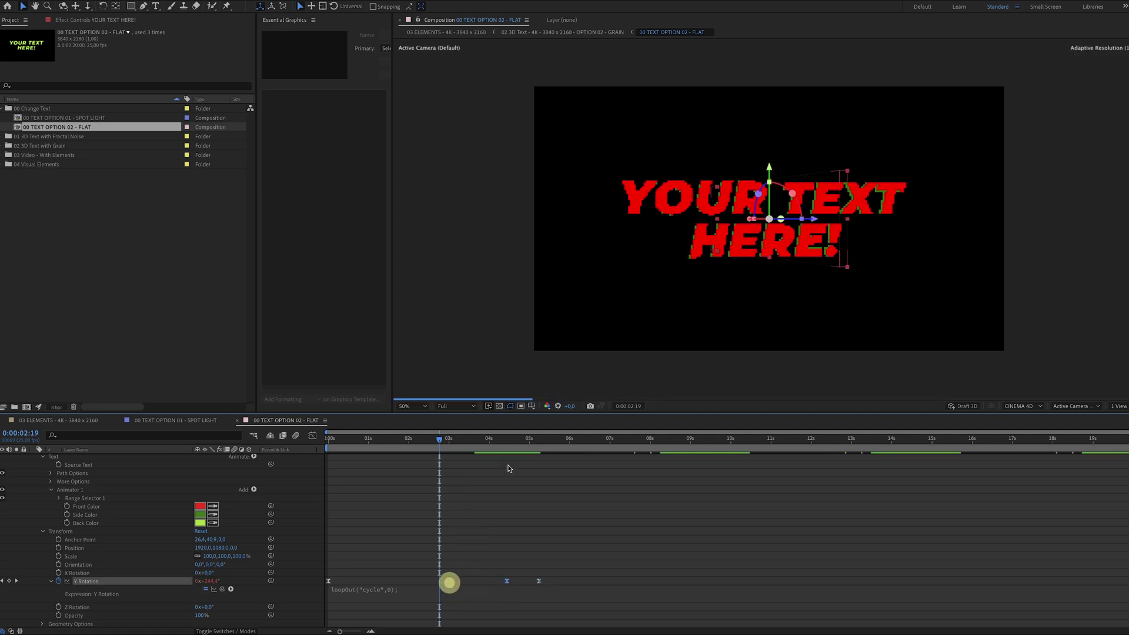
drag(497, 441, 524, 441)
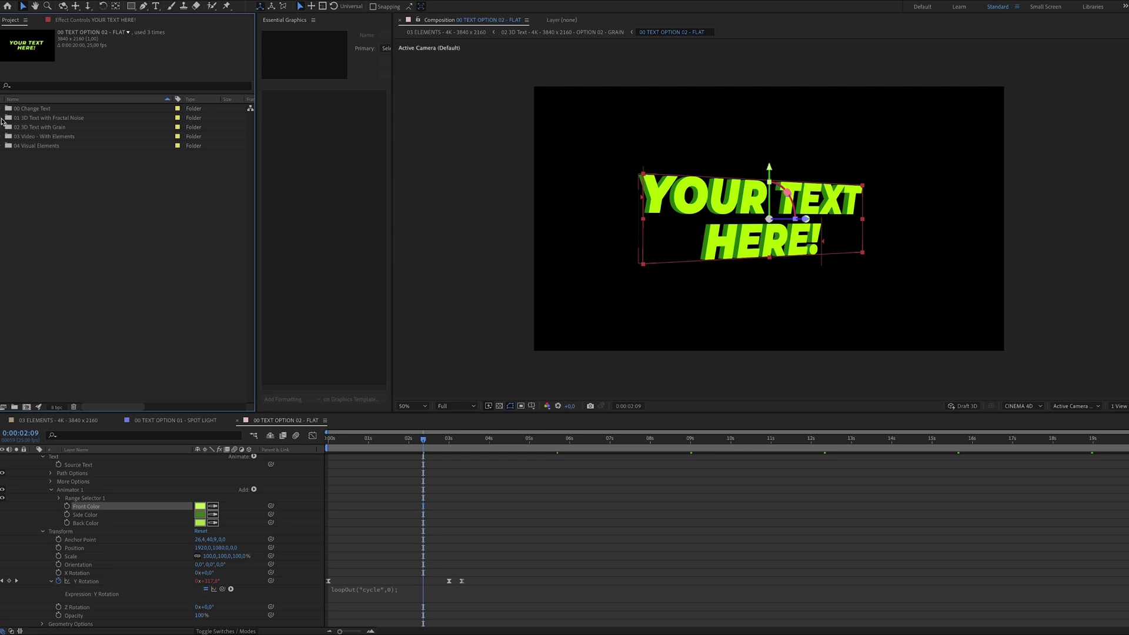
Open the FRACTAL NOISE composition and toggle the FRACTAL NOISE OVERLAY 2 layer off and on
click(2, 118)
double_click(55, 127)
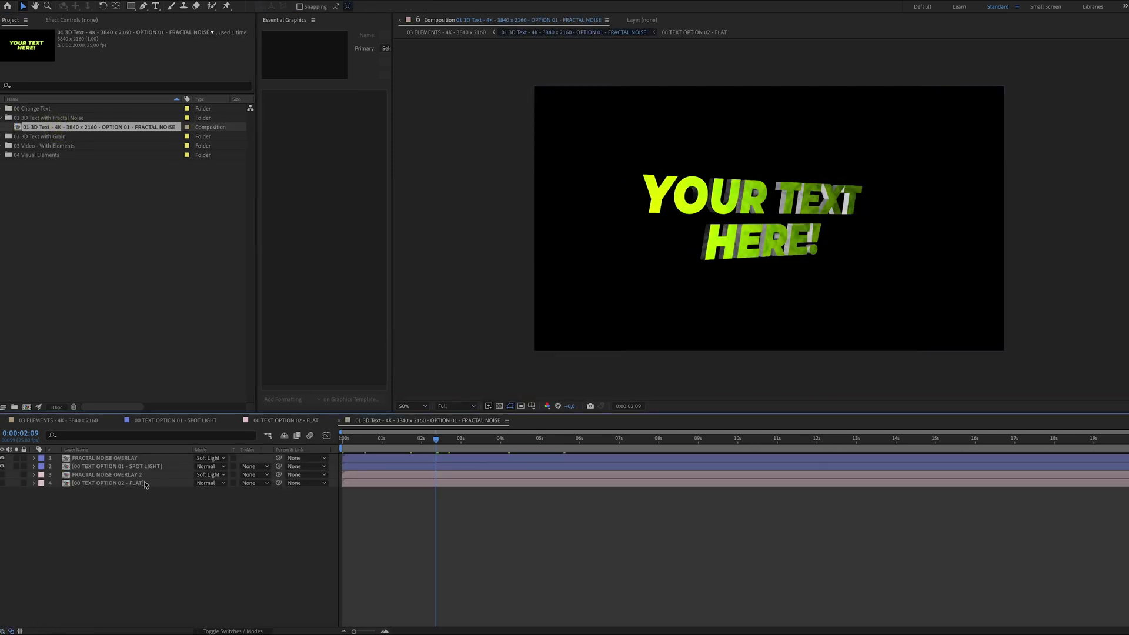
click(111, 466)
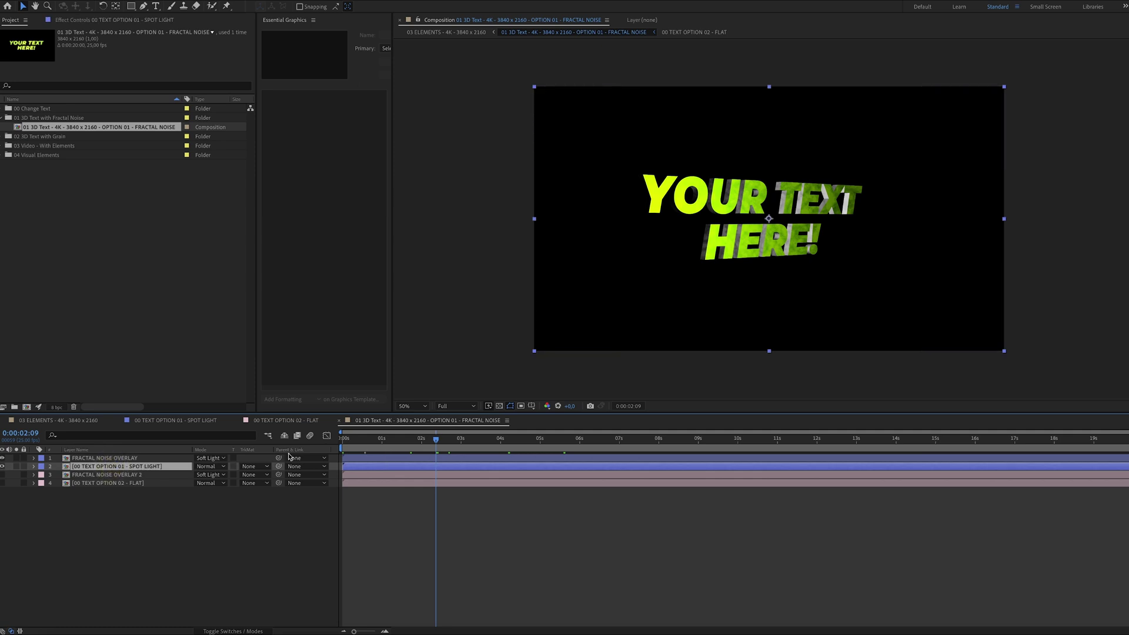
click(119, 458)
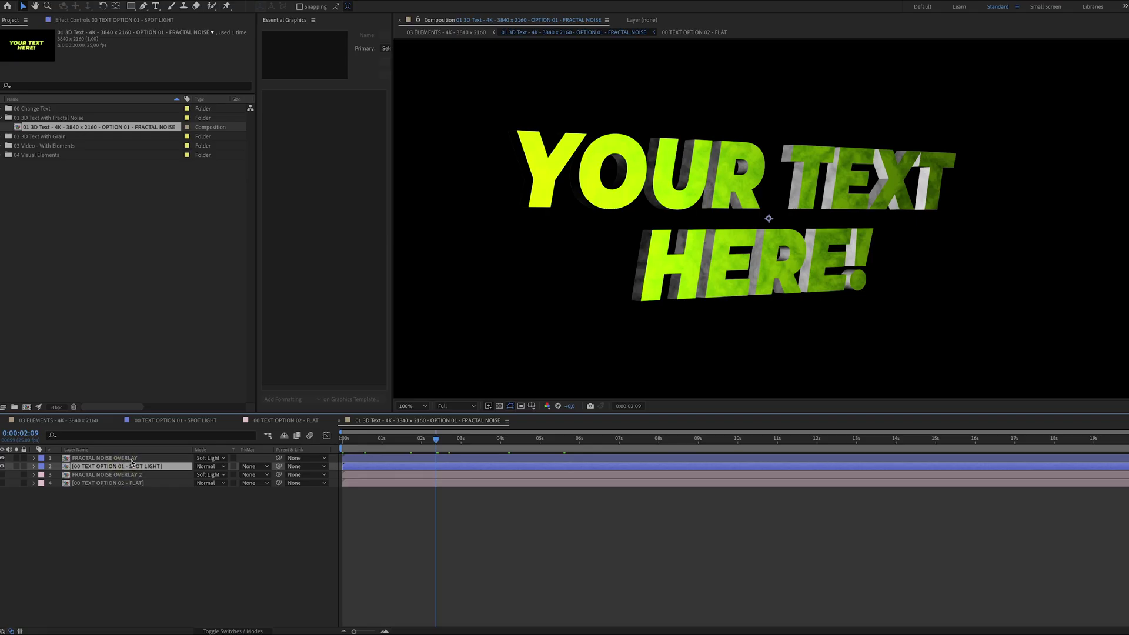
click(3, 464)
click(3, 475)
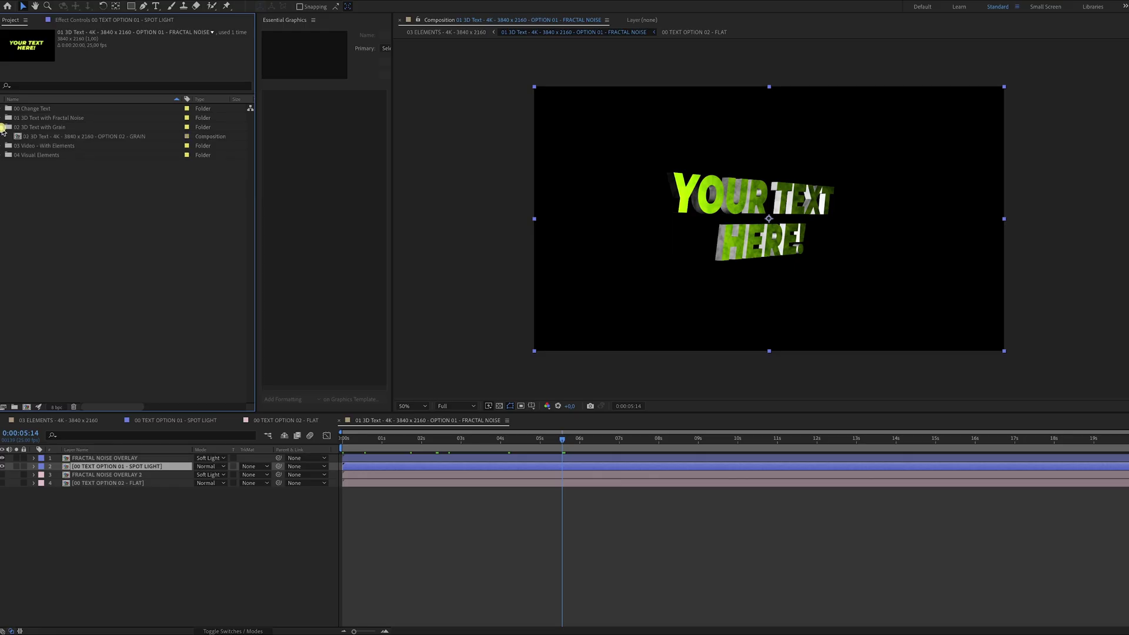
Open the GRAIN composition and view the FLAT layer's Add Grain effect settings
double_click(58, 137)
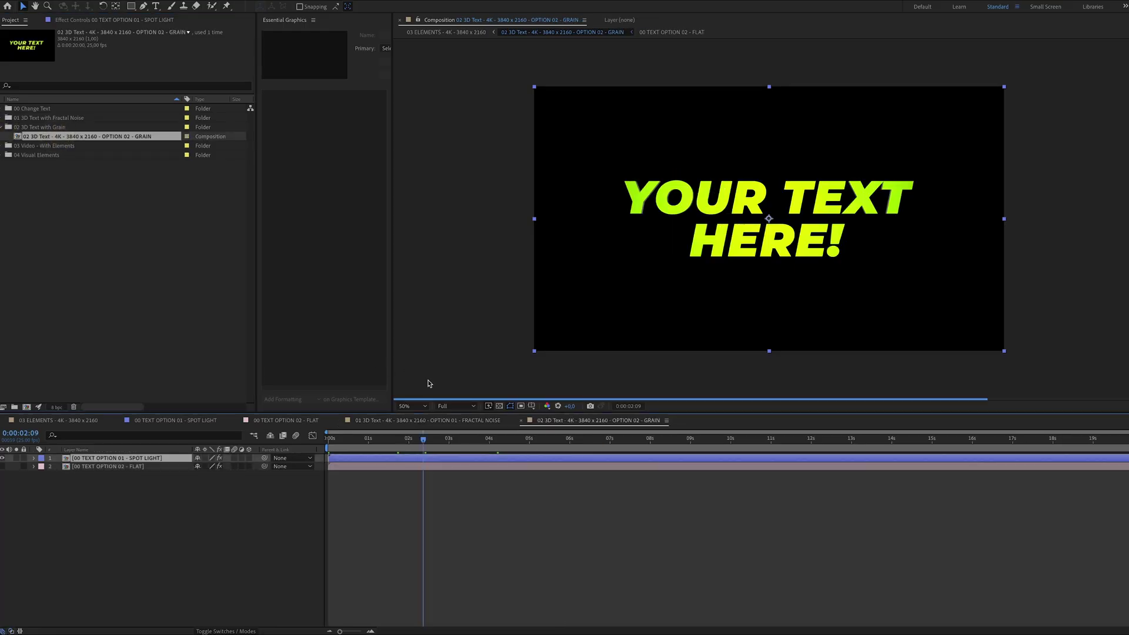
click(140, 466)
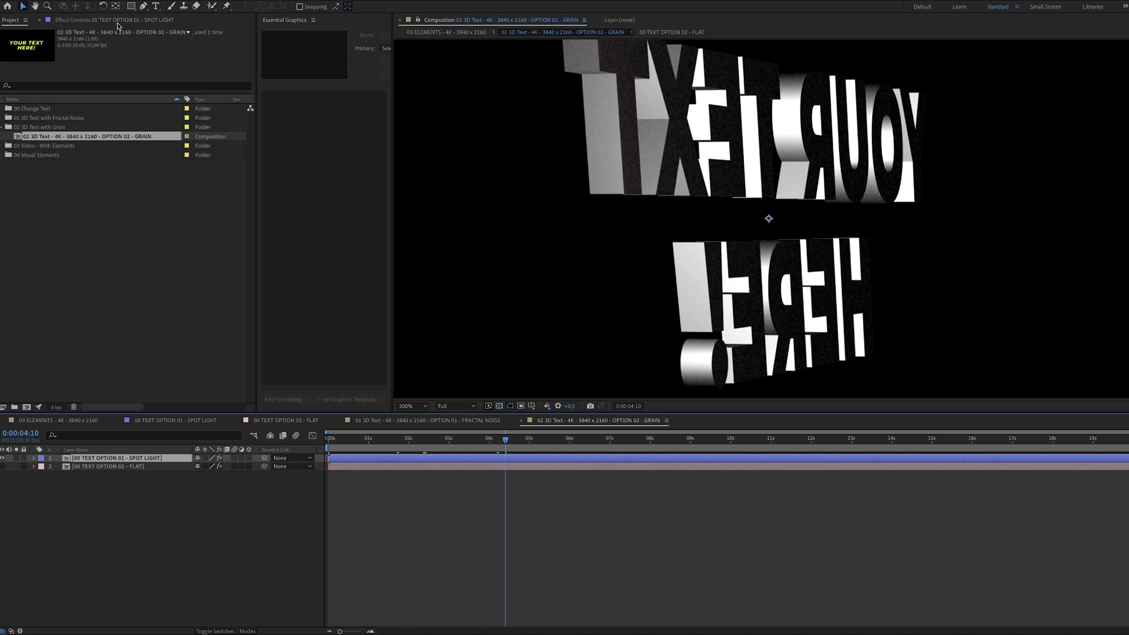
click(116, 22)
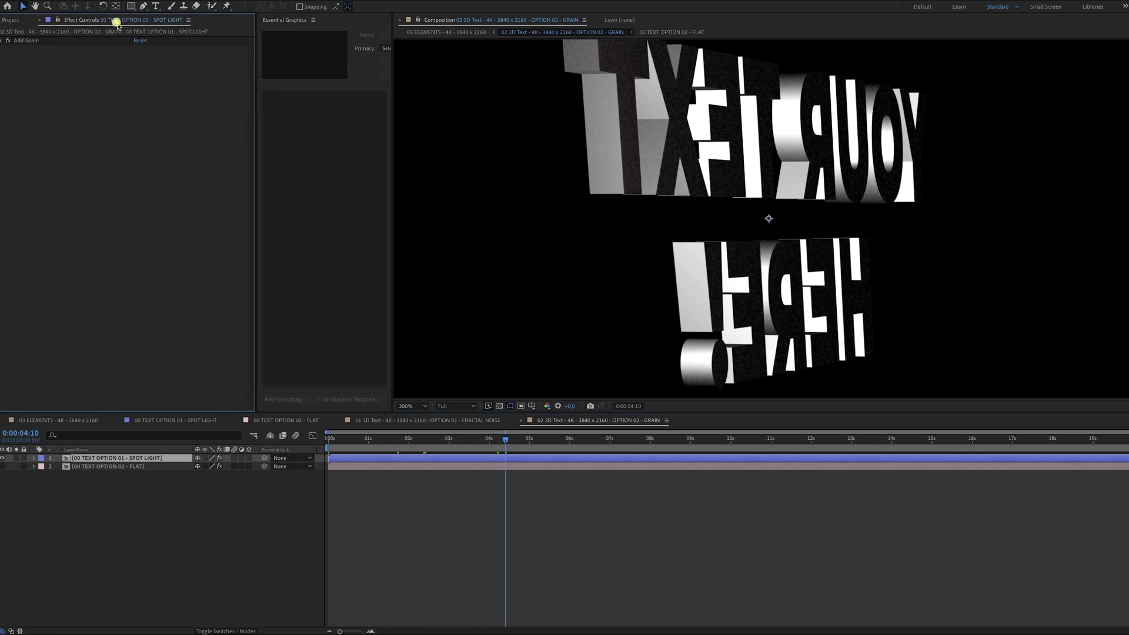
click(3, 41)
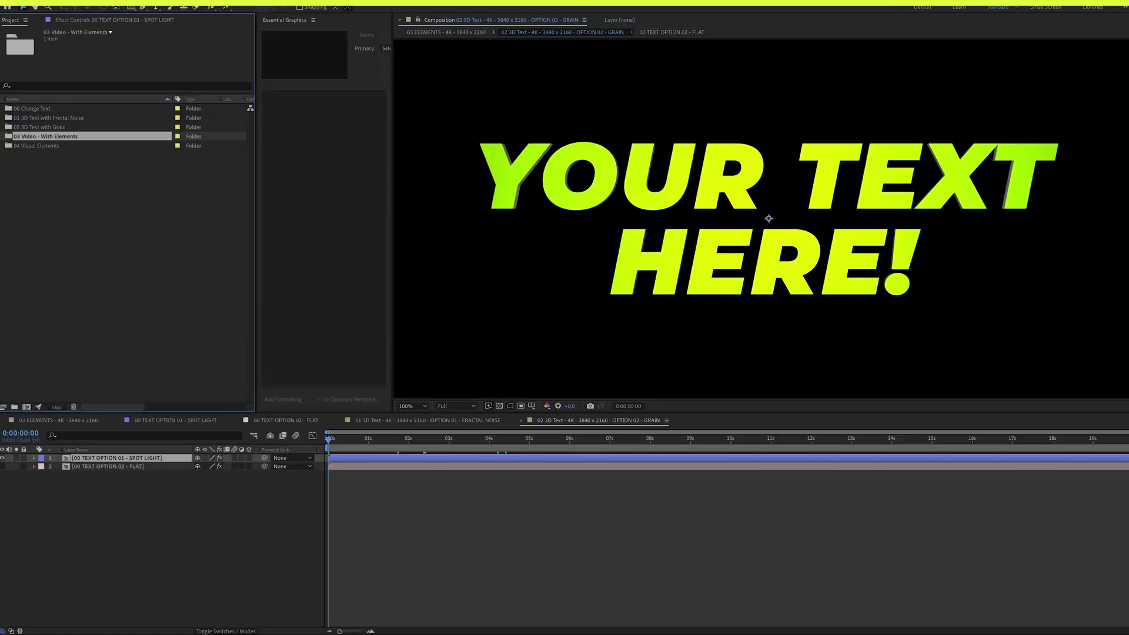
click(3, 136)
Open 03 ELEMENTS and select the GRAIN layer, then Filmdat_Element_01 and 02
double_click(45, 145)
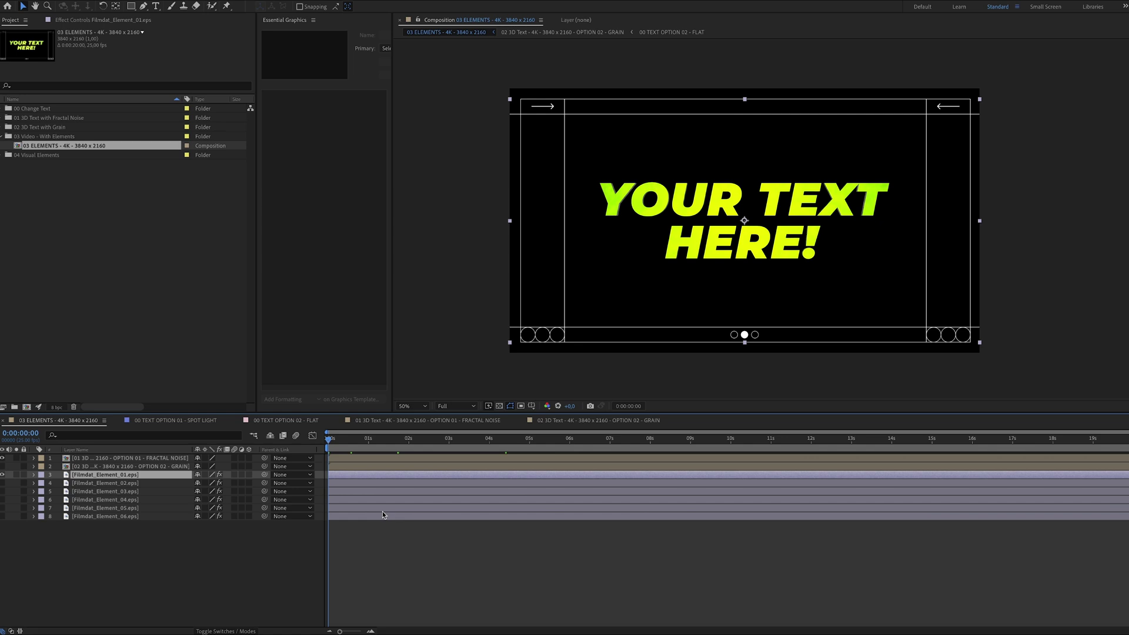
click(114, 467)
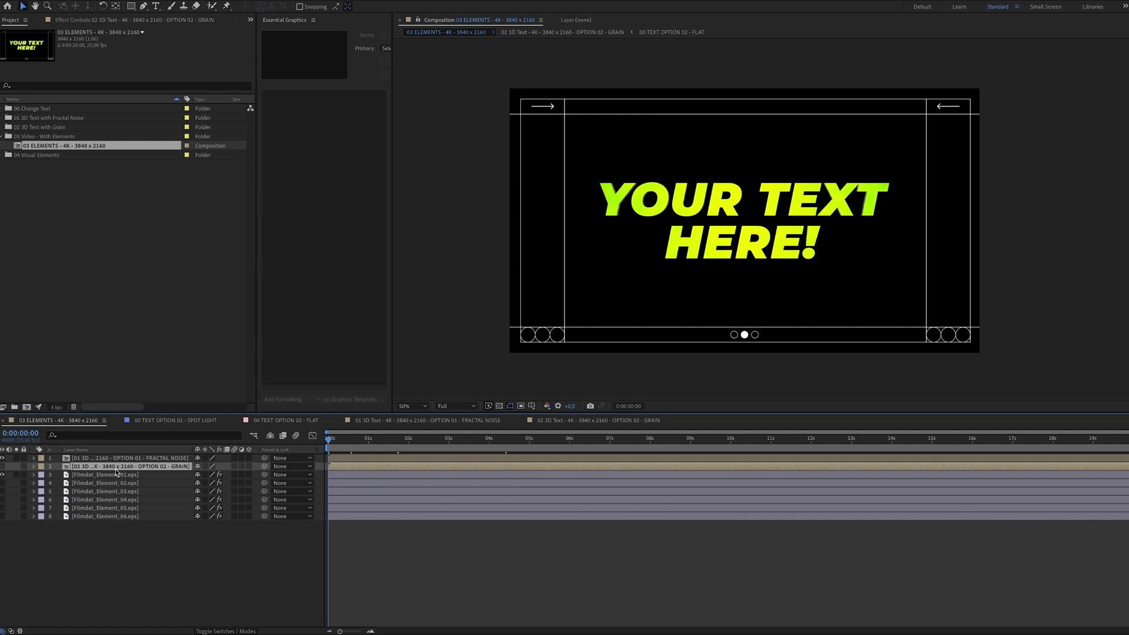
click(120, 475)
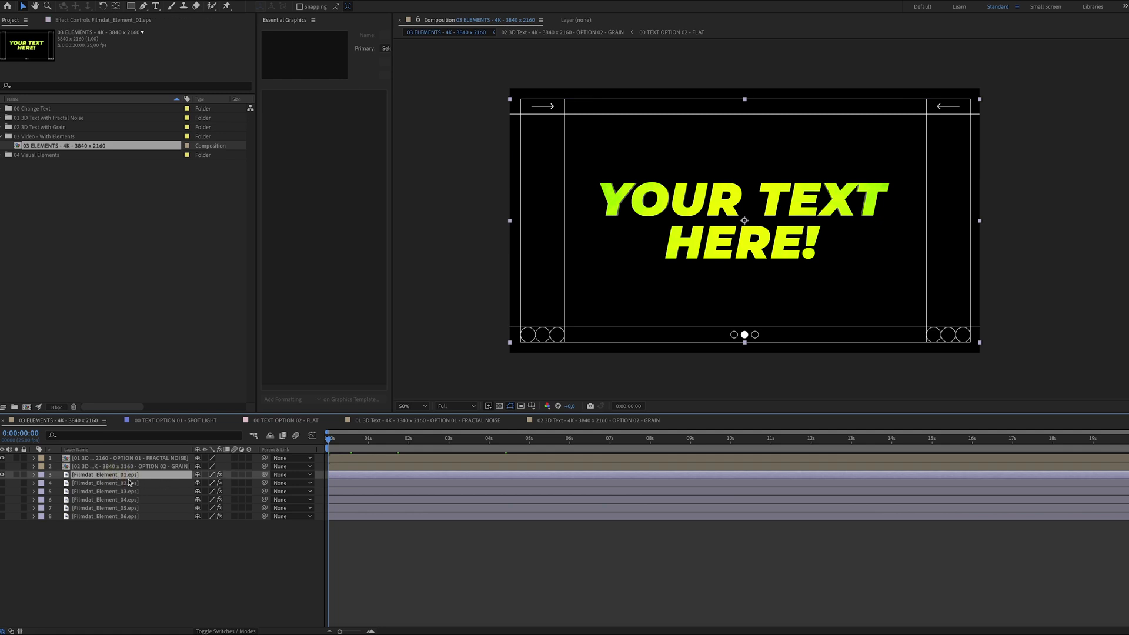
click(109, 484)
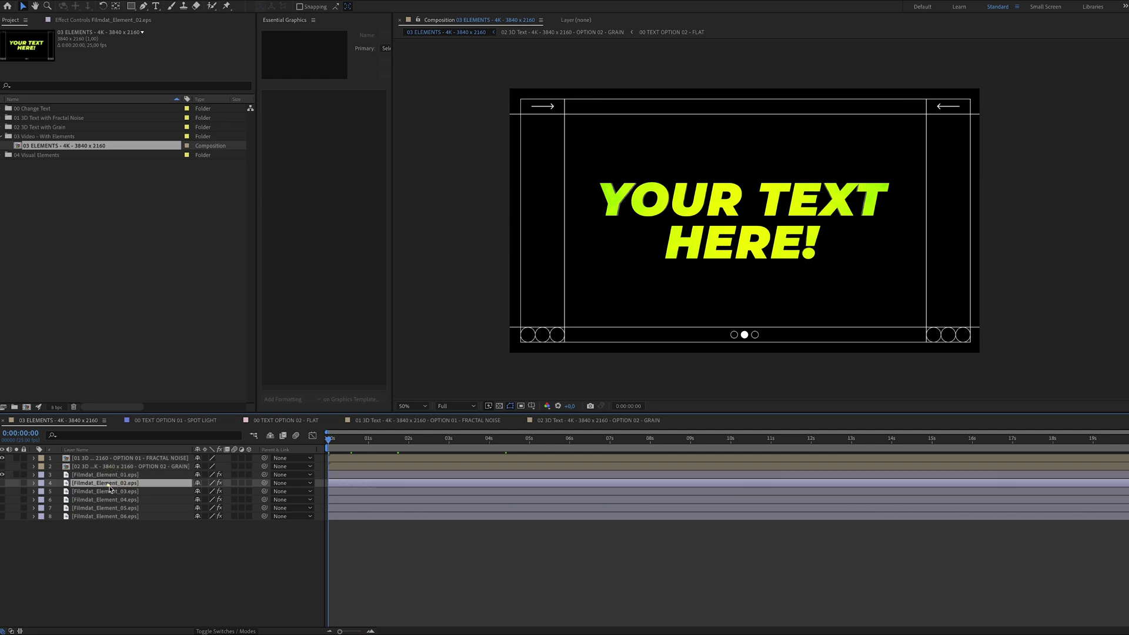
click(108, 475)
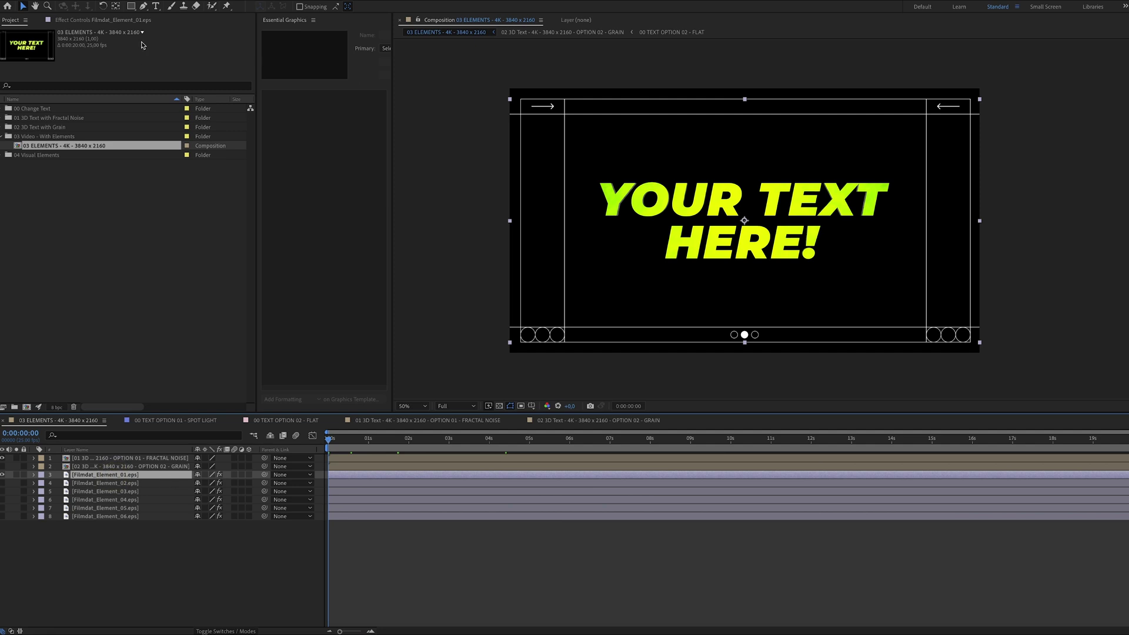
Set Filmdat_Element_01's Fill colour to FF0000 red
click(102, 23)
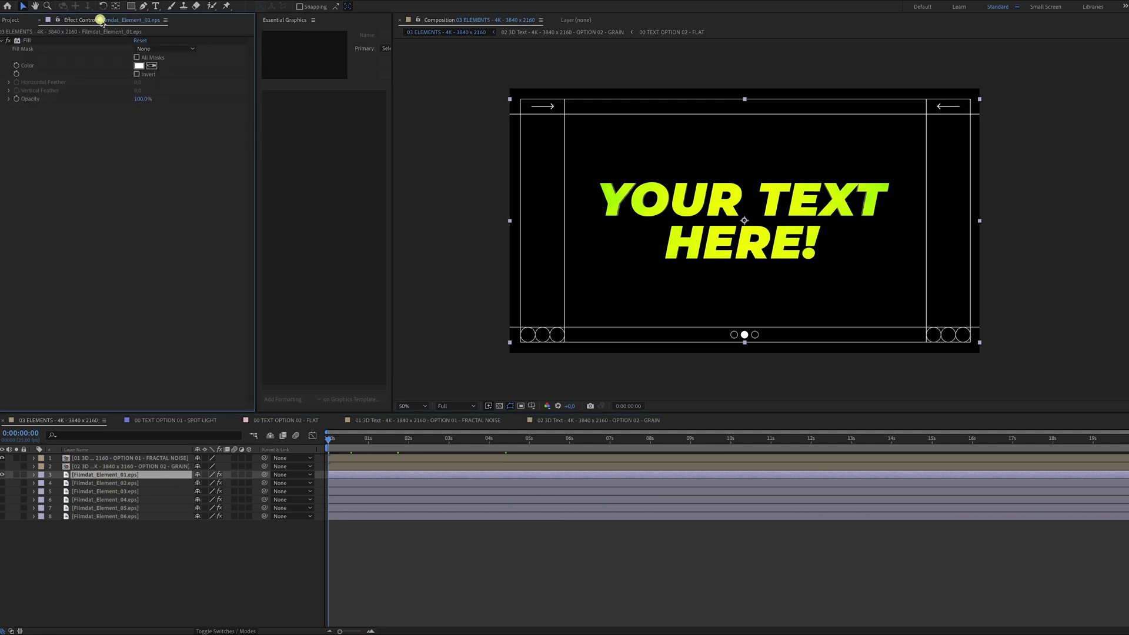
click(139, 67)
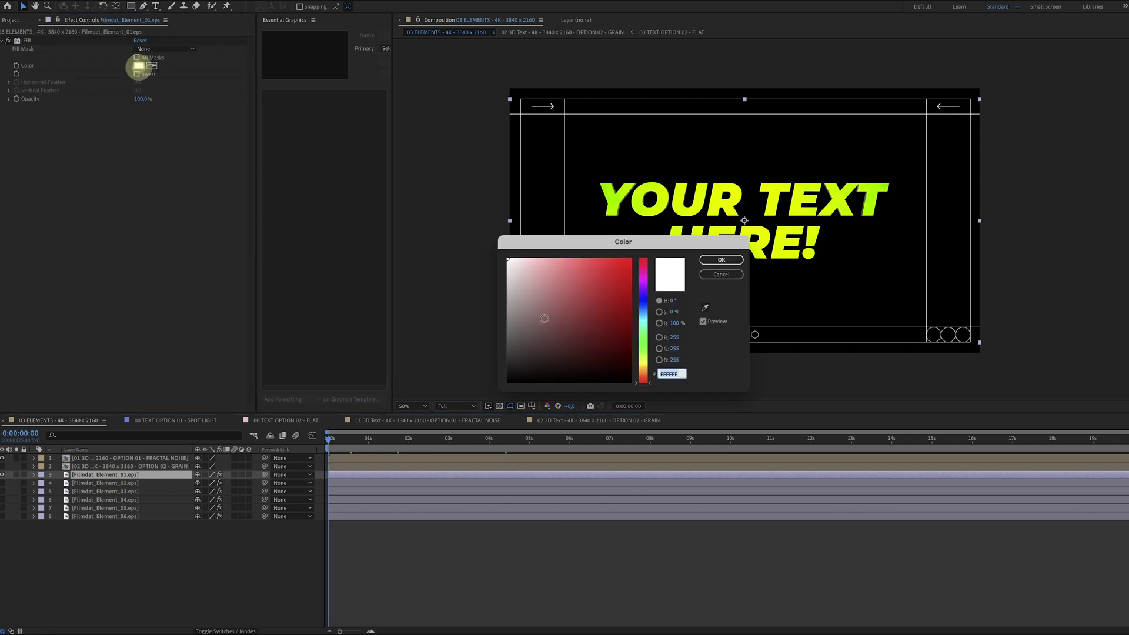
text(FF0000)
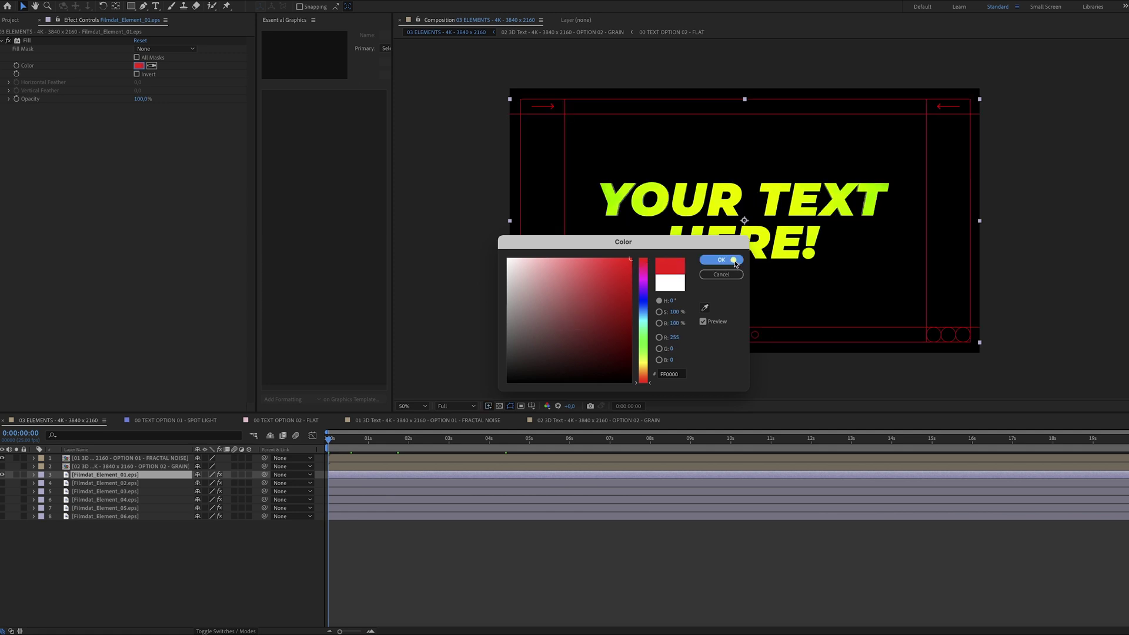